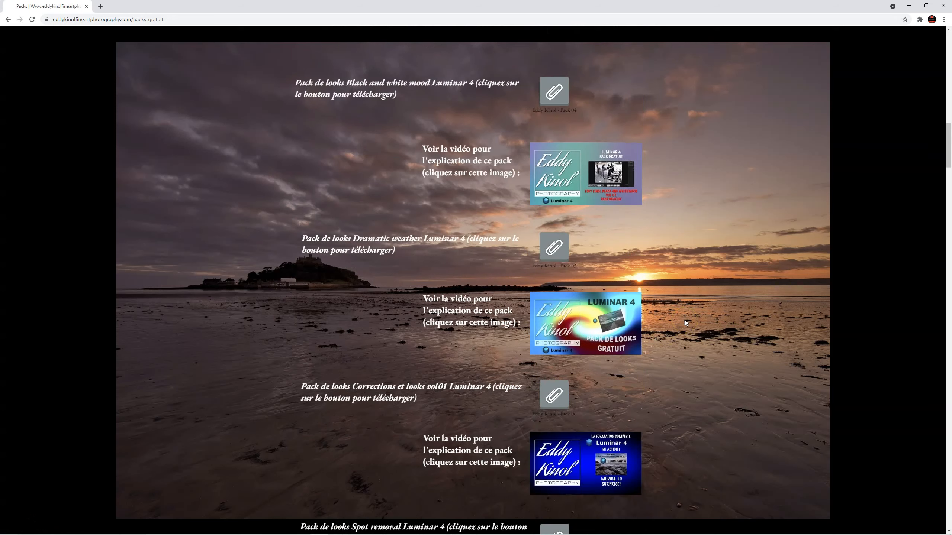
Step: Look through the free packs page and the Luminar 3 training page of the photography website
scroll(713, 354, "down", 20)
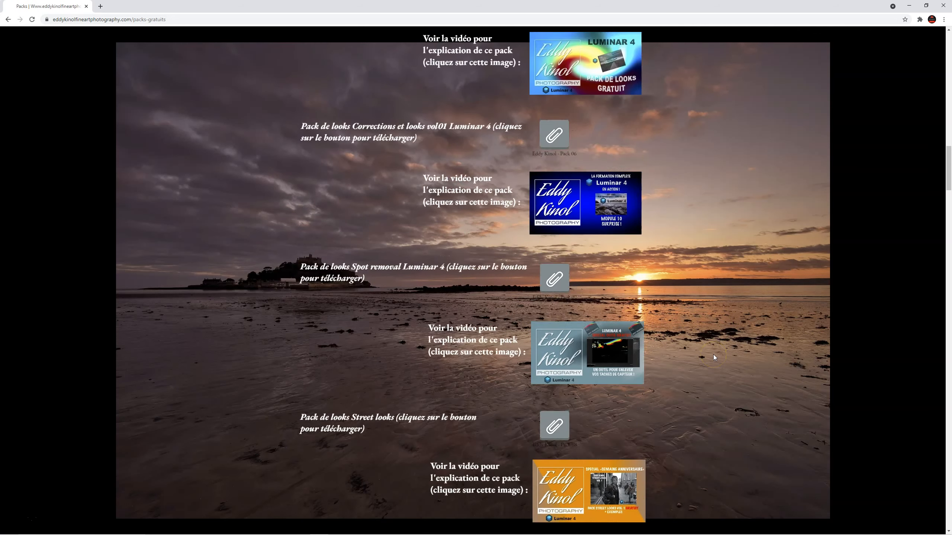
scroll(713, 354, "down", 20)
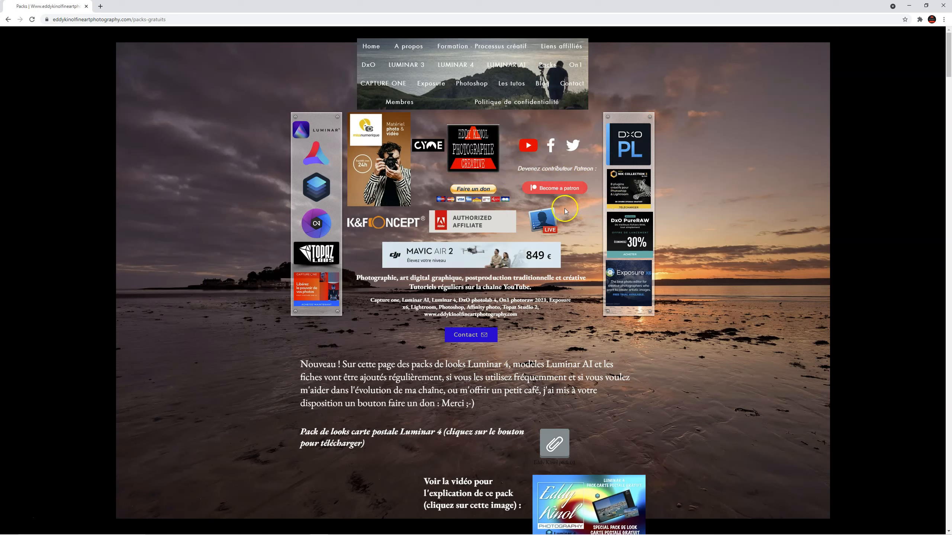
left_click(406, 66)
scroll(487, 393, "down", 3)
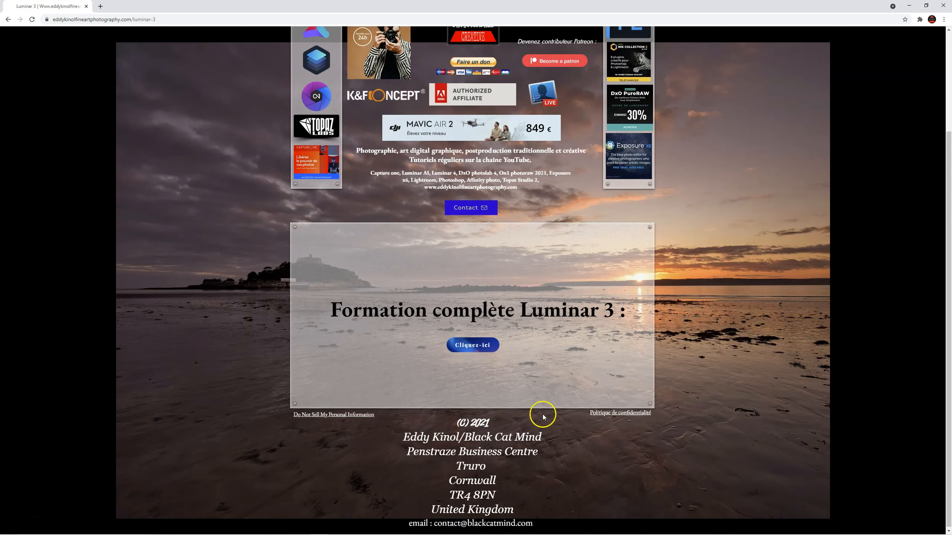
scroll(476, 274, "up", 3)
Step: Look through the Luminar 4 training page and open the On1 page
left_click(455, 65)
scroll(567, 324, "down", 15)
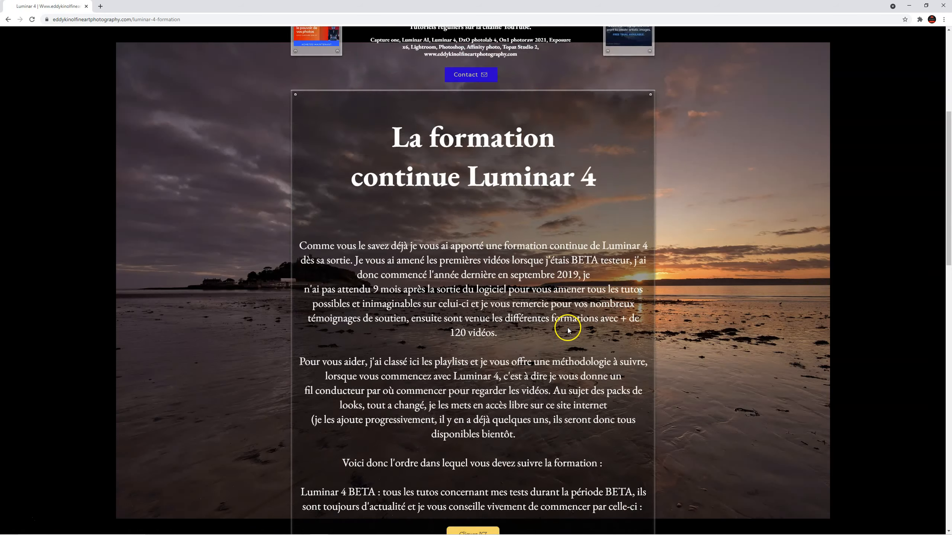
scroll(552, 265, "down", 10)
scroll(551, 266, "up", 20)
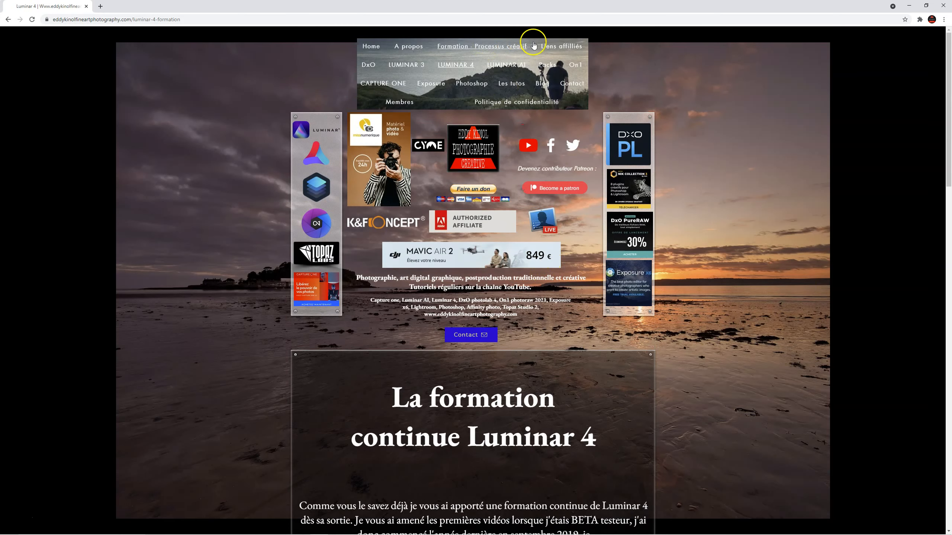
left_click(572, 64)
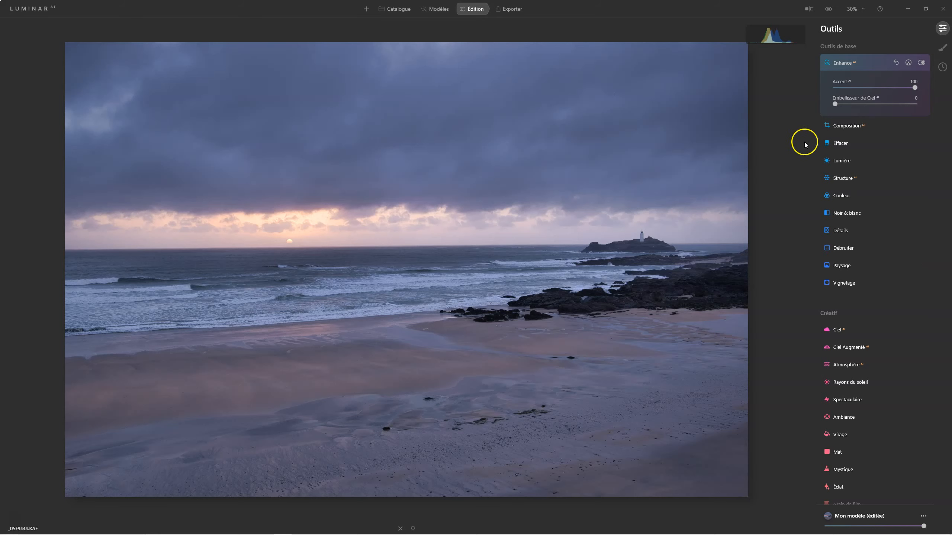
Step: Switch to Luminar AI and, in the Lumière settings, set Hautes lum. to -48 and Ombres to 30
left_click(838, 162)
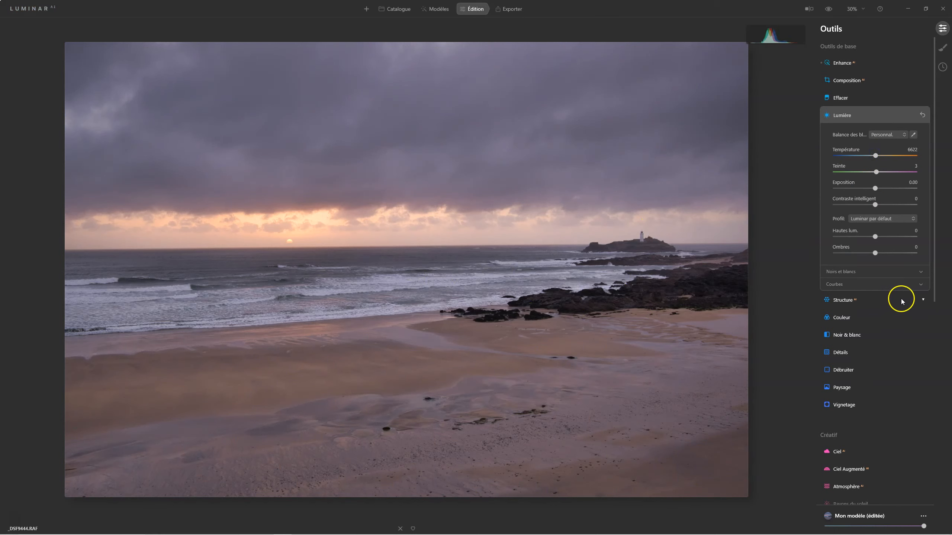
left_click_drag(875, 236, 856, 237)
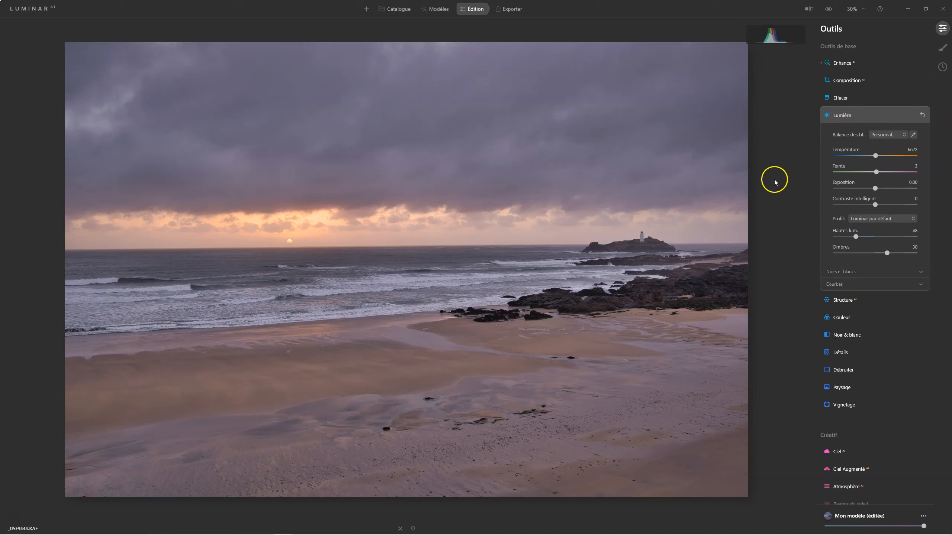
Step: In Harmonie de couleurs, set Éclat to 8 and Image chaleureuse to 7
scroll(891, 324, "down", 3)
scroll(891, 326, "down", 3)
scroll(891, 326, "up", 5)
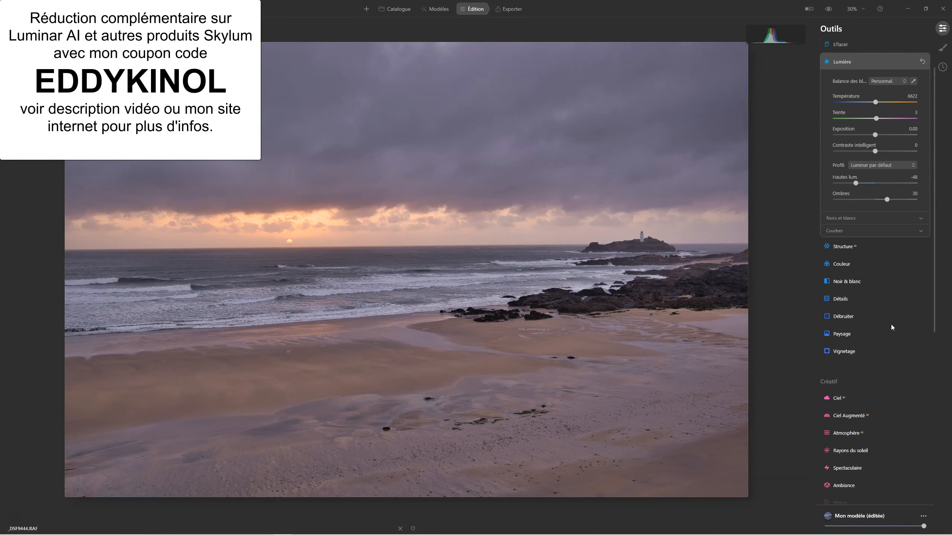
scroll(891, 324, "down", 7)
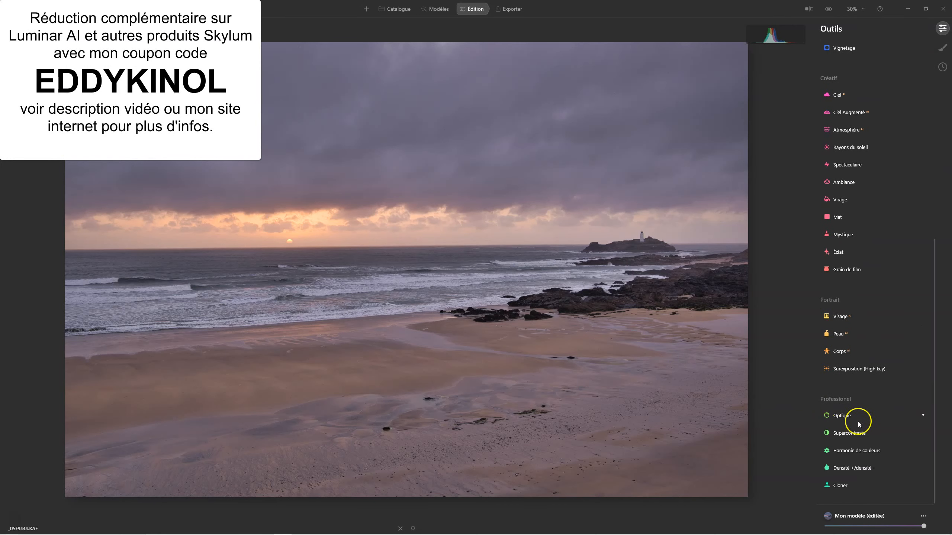
scroll(828, 368, "up", 3)
scroll(828, 367, "up", 5)
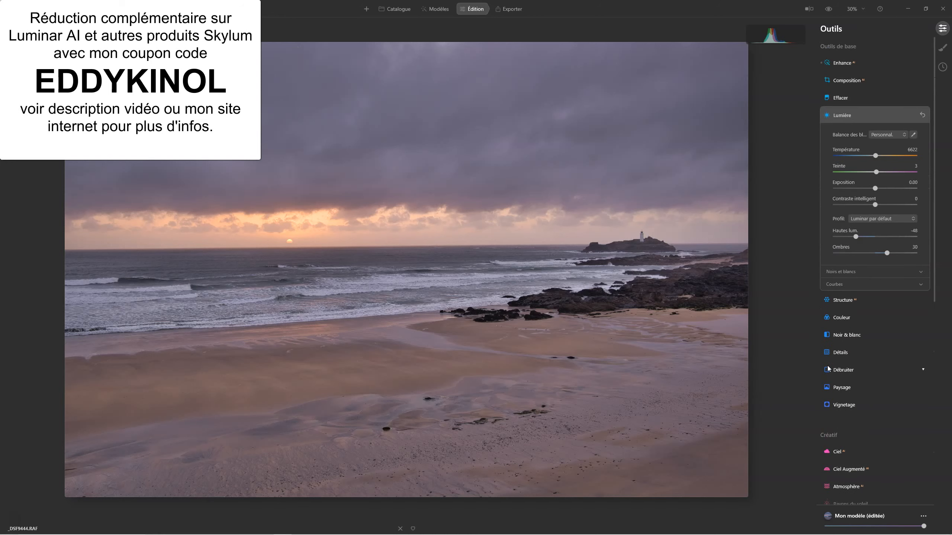
scroll(905, 313, "down", 9)
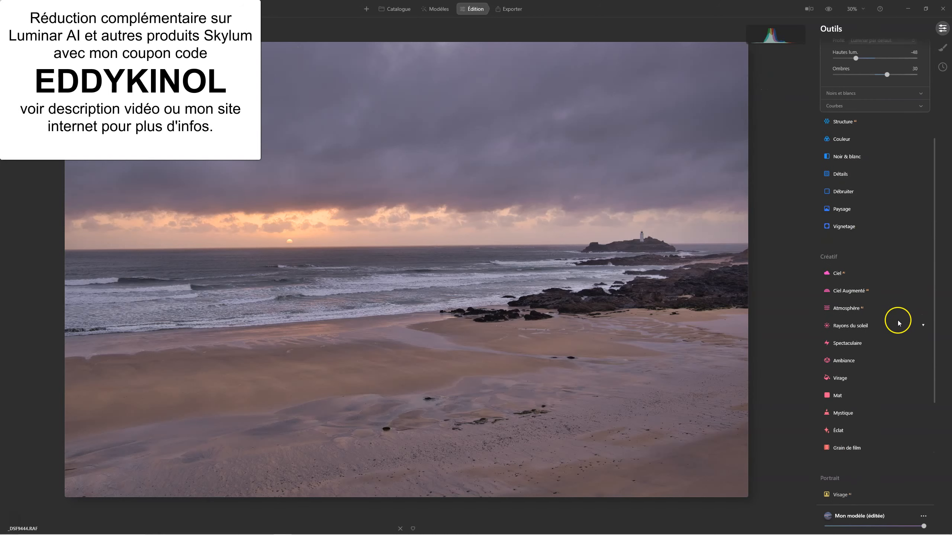
left_click(861, 449)
left_click_drag(874, 240, 873, 241)
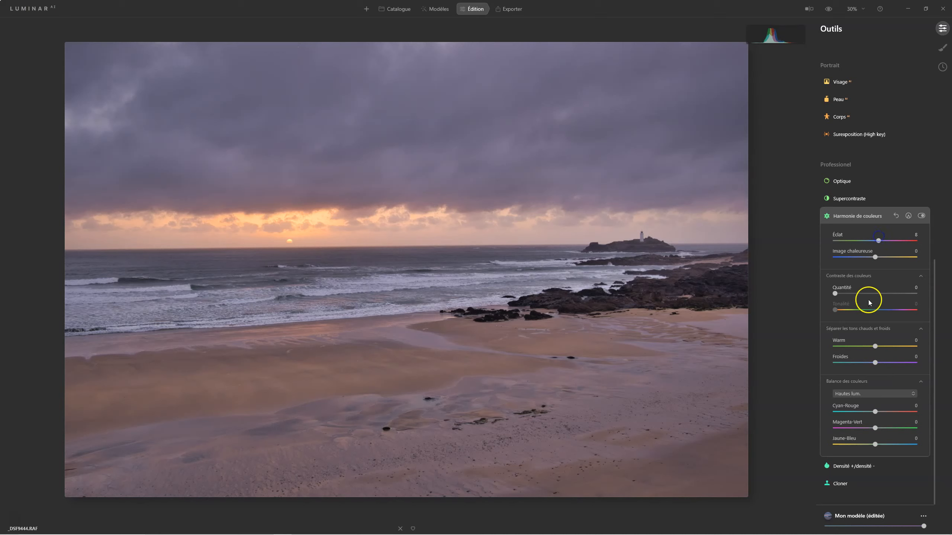
left_click(876, 258)
Step: In Balance des couleurs, shift the Ombres slightly towards blue and set Cyan-Rouge to 1 for the Hautes lum
left_click(859, 395)
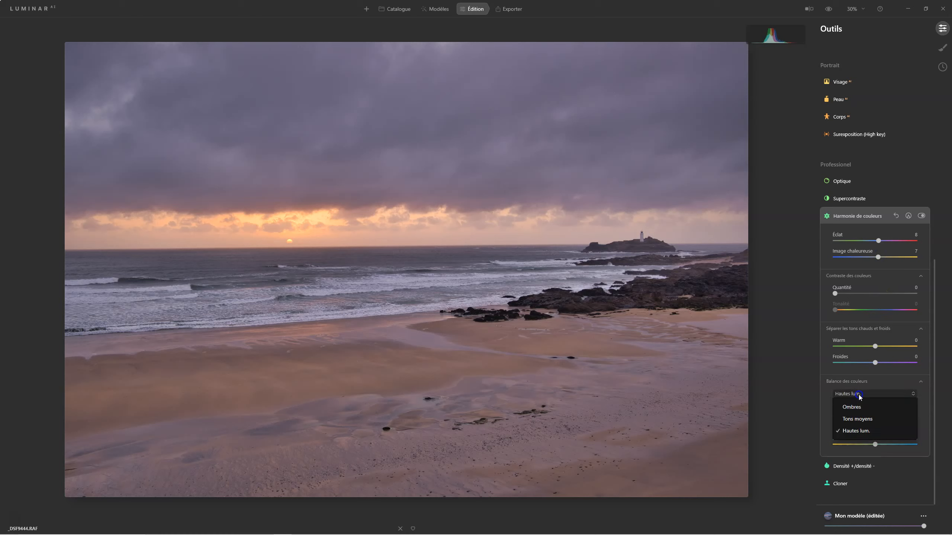
left_click(850, 432)
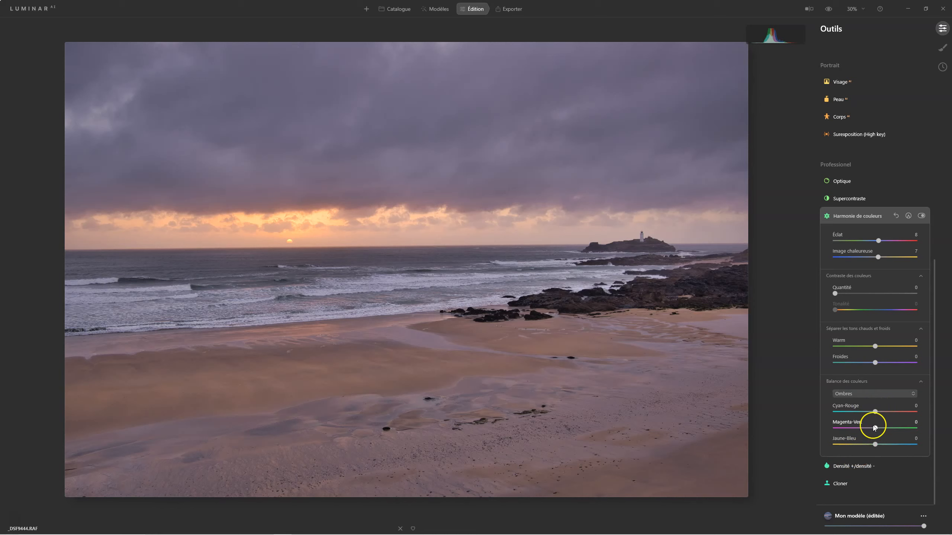
left_click_drag(875, 445, 875, 447)
left_click(849, 393)
left_click(858, 433)
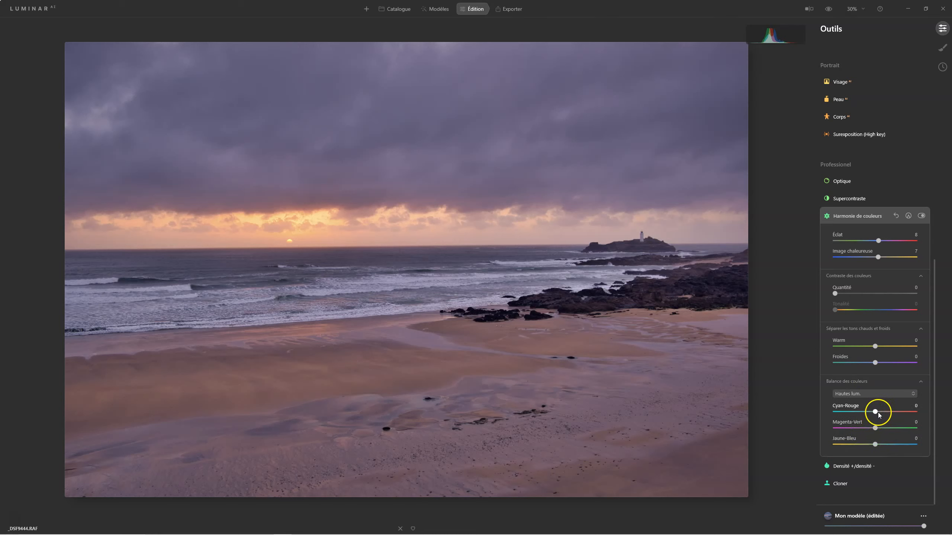
left_click_drag(879, 414, 877, 413)
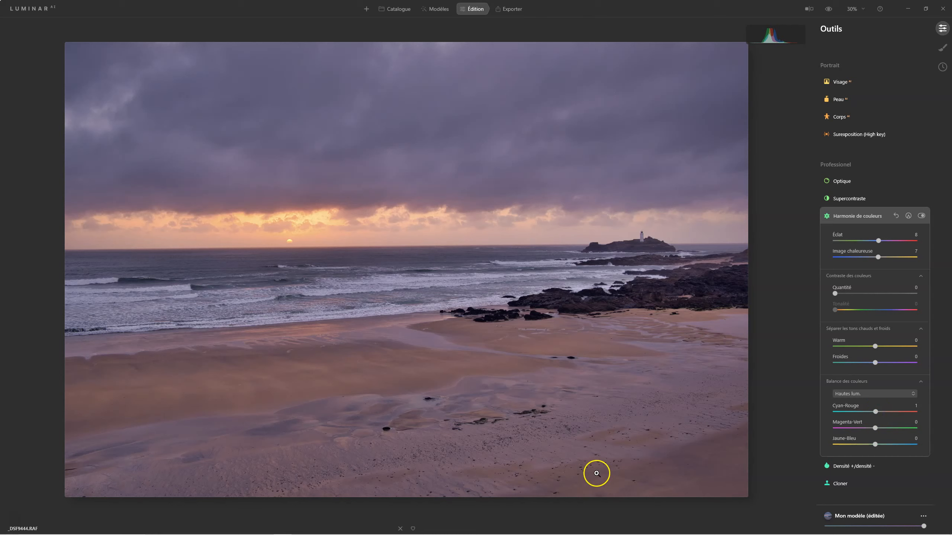
left_click(848, 216)
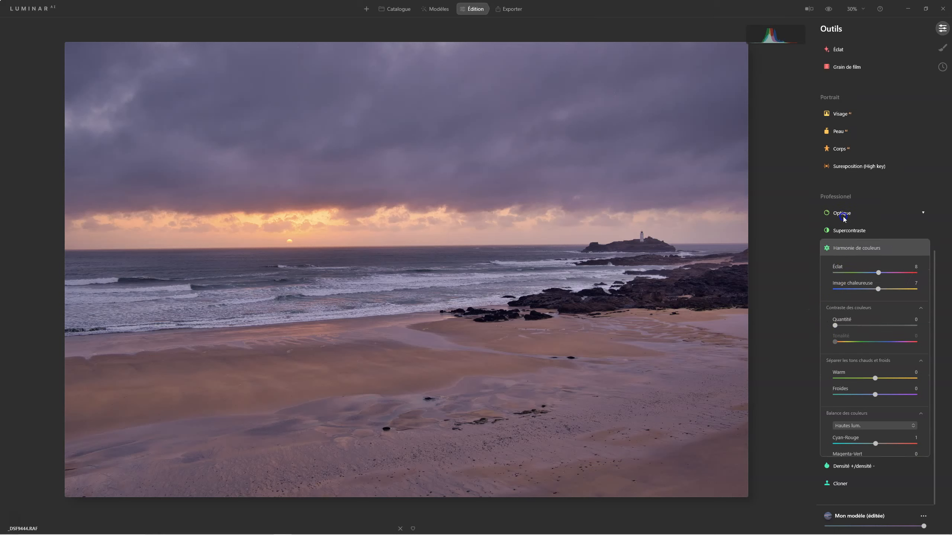
Step: Reduce the Couleur saturation to -18 and compare the photo with its unedited version
scroll(873, 315, "up", 5)
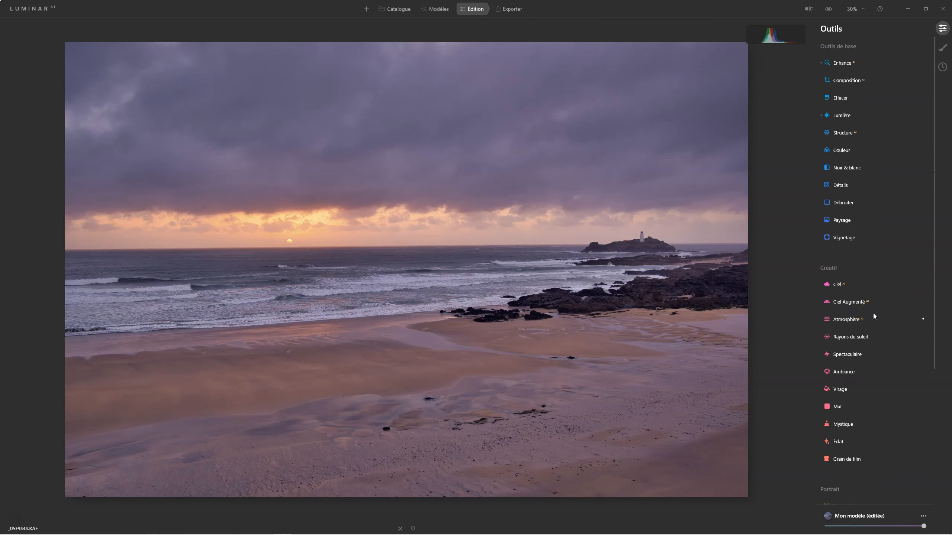
left_click(841, 149)
left_click(874, 177)
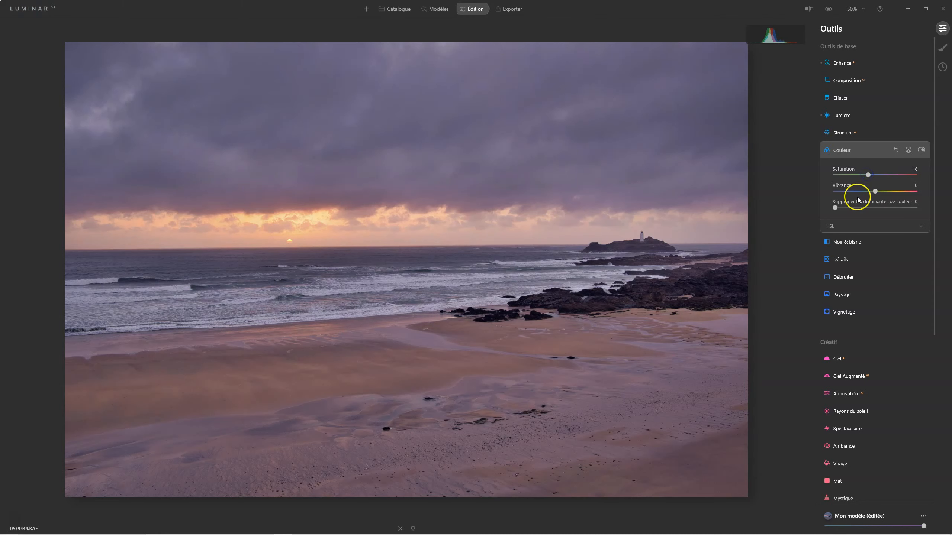
left_click(828, 9)
left_click(827, 9)
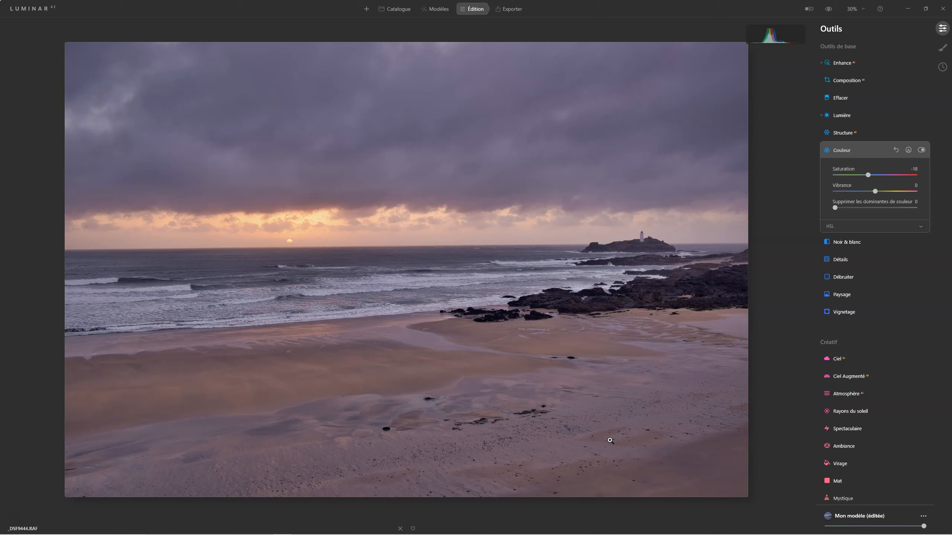
Step: In the Paysage settings, set Réduire la brume to 29 and Heure dorée to 18
left_click(843, 294)
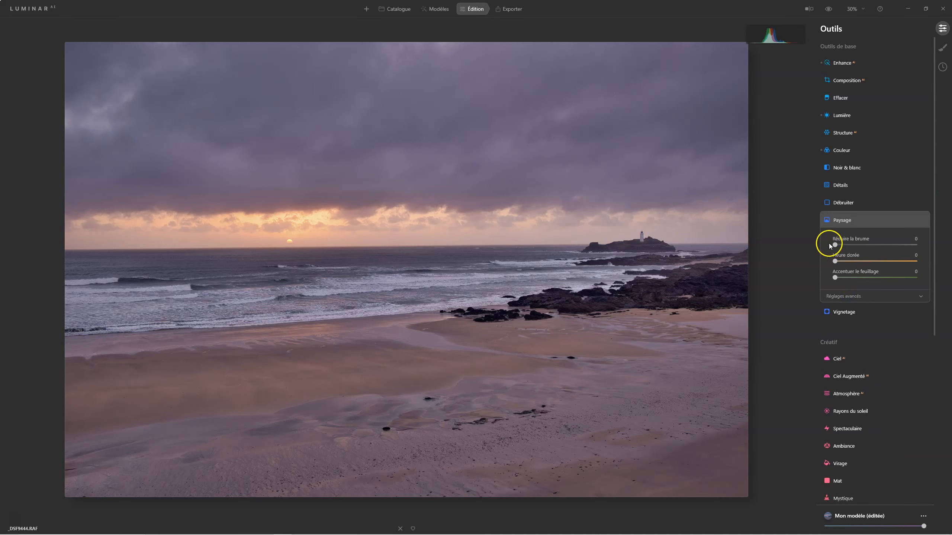
left_click_drag(836, 246, 859, 246)
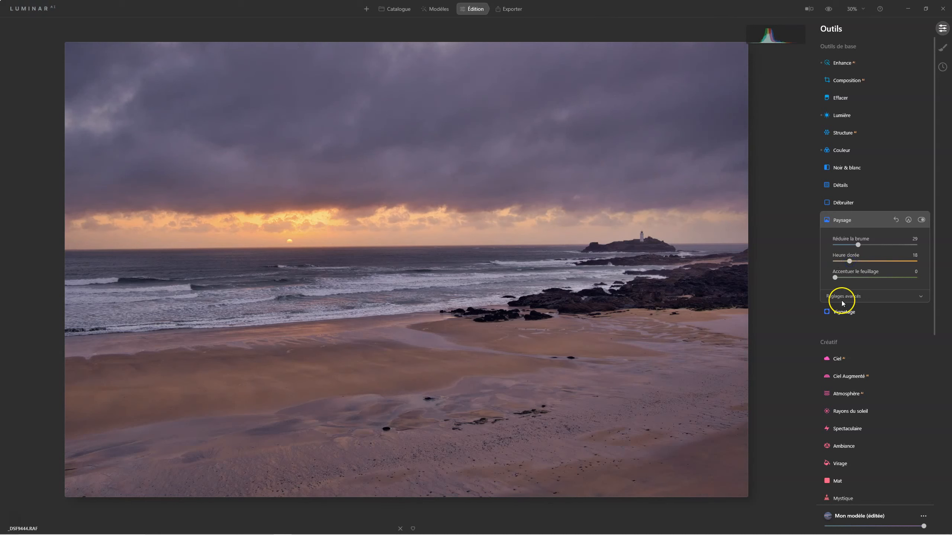
left_click_drag(848, 262, 847, 263)
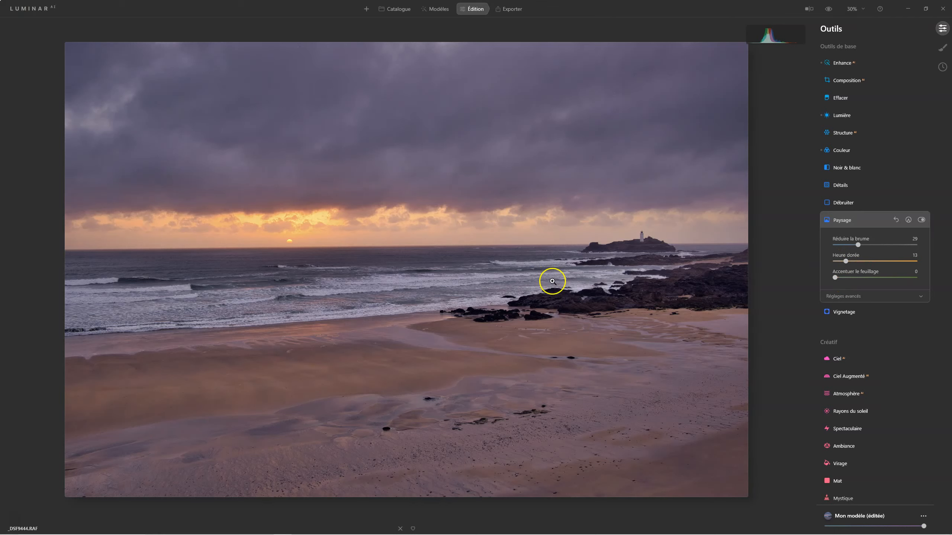
left_click(843, 219)
Step: Apply the Mystique effect to the photo with a Quantité of 28
scroll(892, 311, "down", 3)
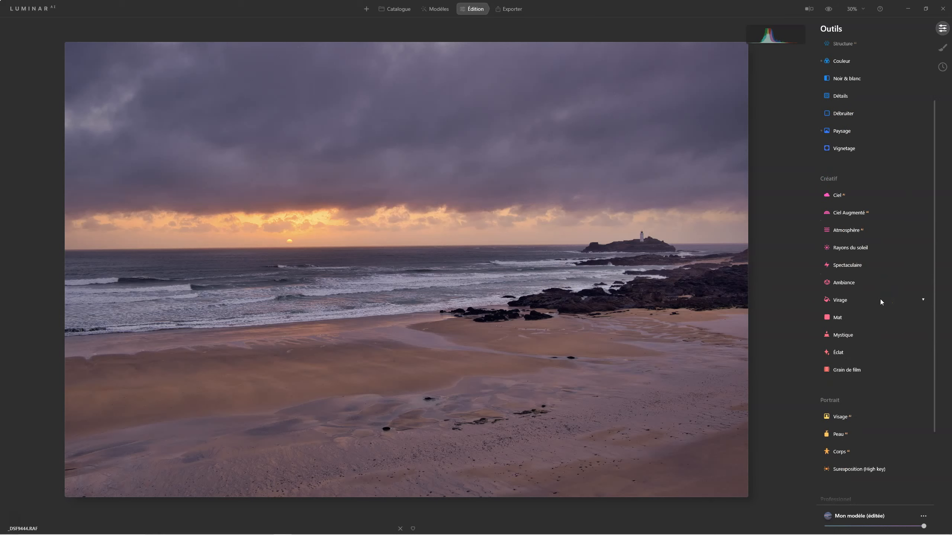
left_click(874, 317)
left_click(840, 302)
left_click(848, 335)
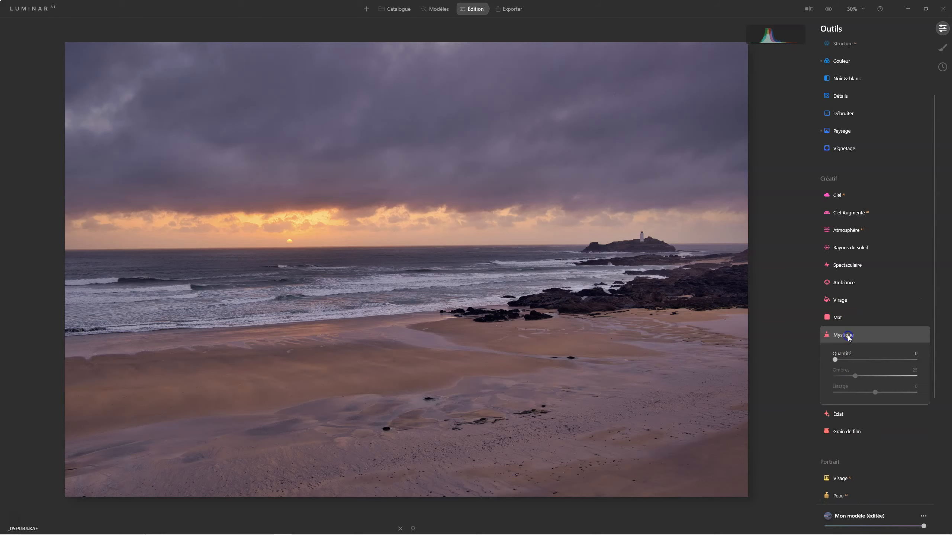
left_click_drag(832, 359, 857, 360)
Step: Apply the Éclat Flou artistique at Quantité 20 and restrict it with a gradient mask centred near the horizon
left_click(837, 428)
left_click_drag(835, 390, 850, 390)
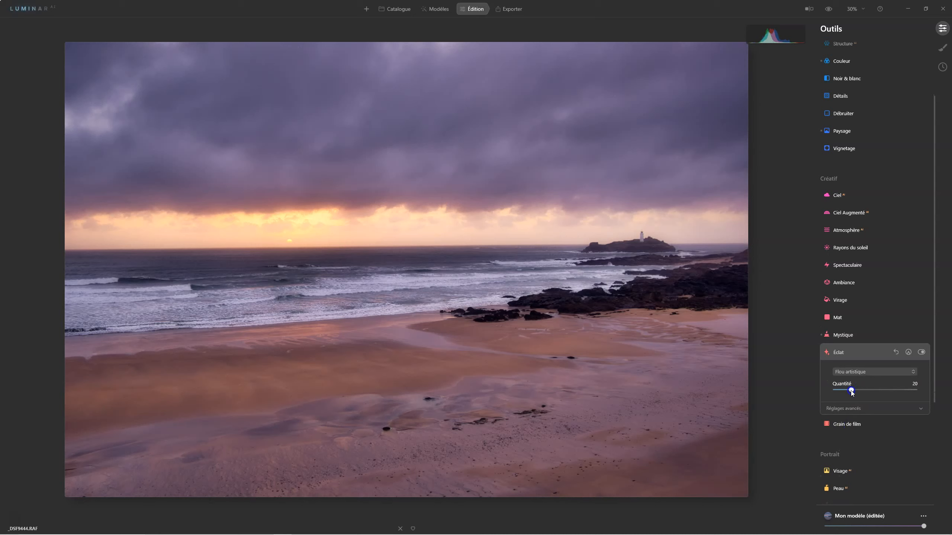
left_click(908, 354)
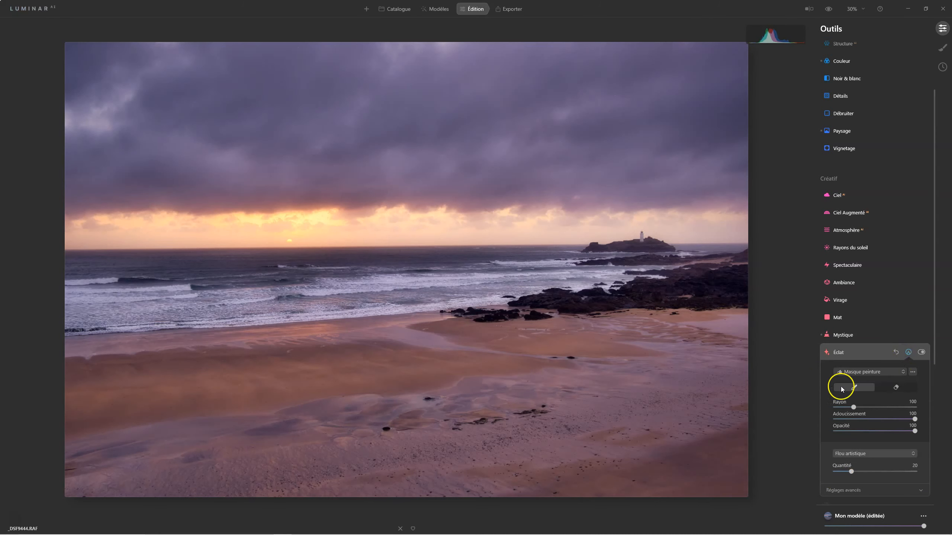
left_click(861, 371)
left_click(862, 369)
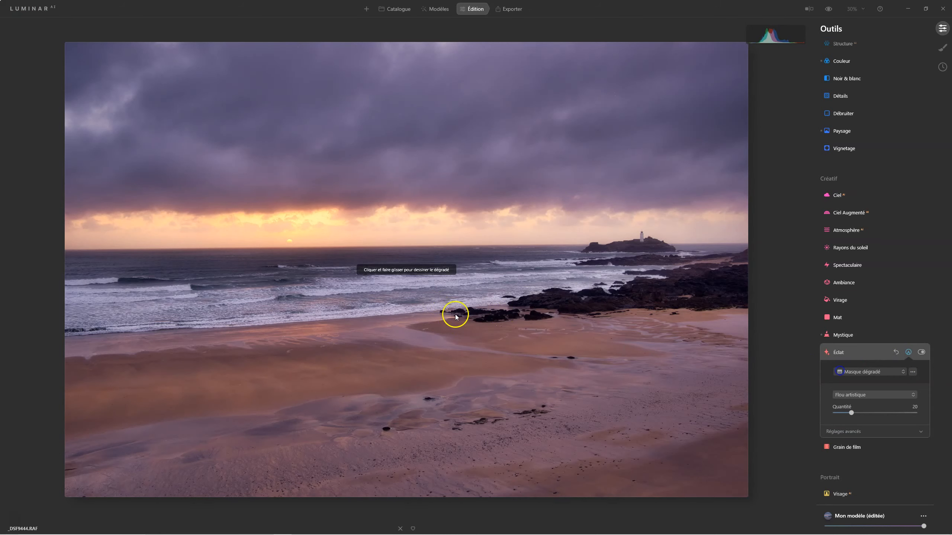
left_click_drag(357, 79, 362, 233)
left_click_drag(360, 157, 357, 231)
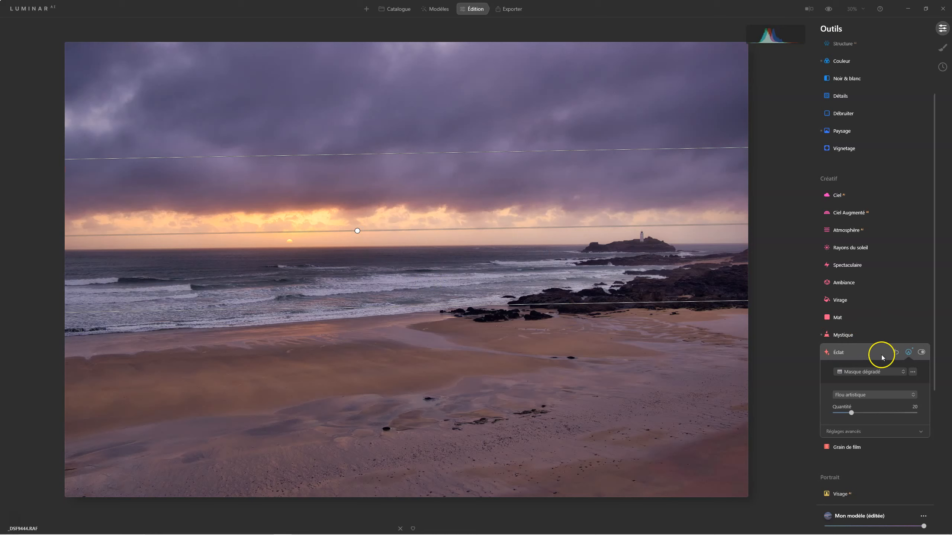
Step: Copy the Éclat gradient mask and paste it onto the Mystique effect
left_click(912, 371)
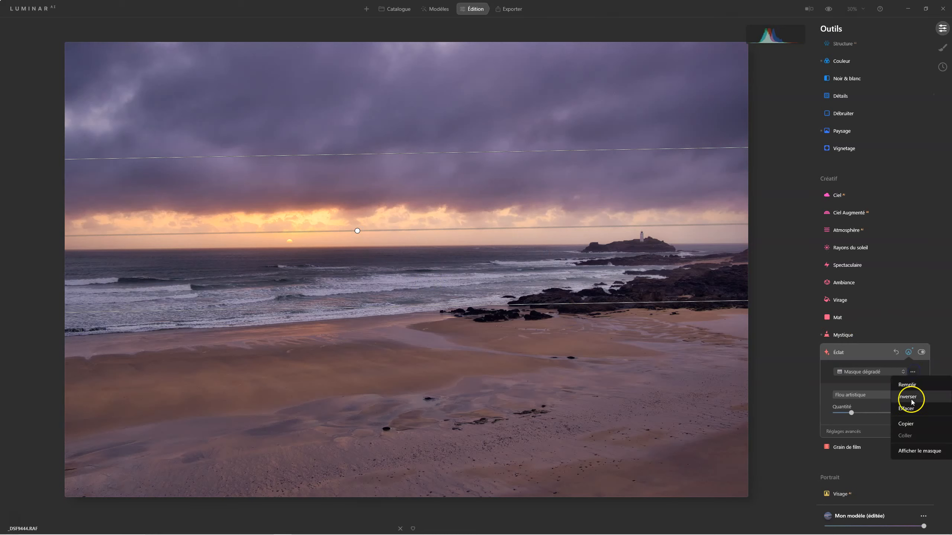
left_click(910, 420)
left_click(854, 334)
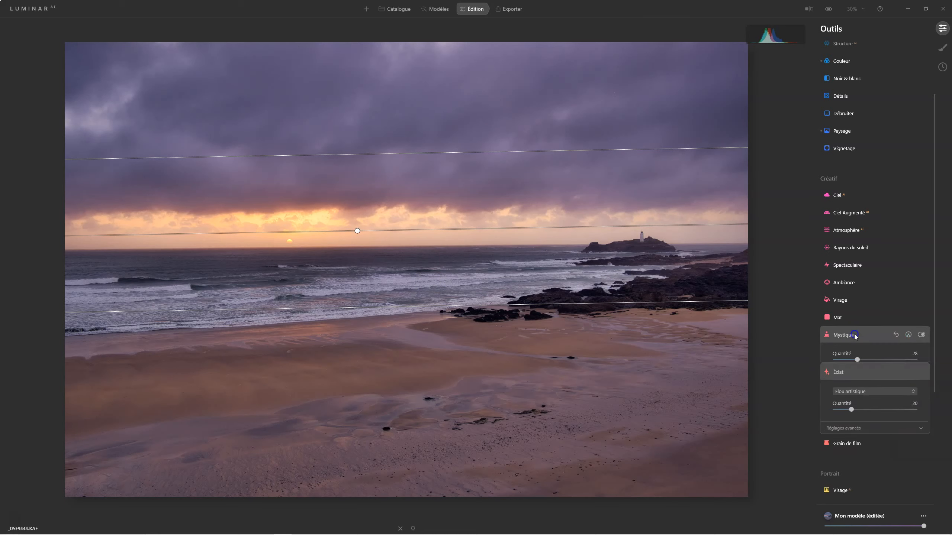
left_click(908, 335)
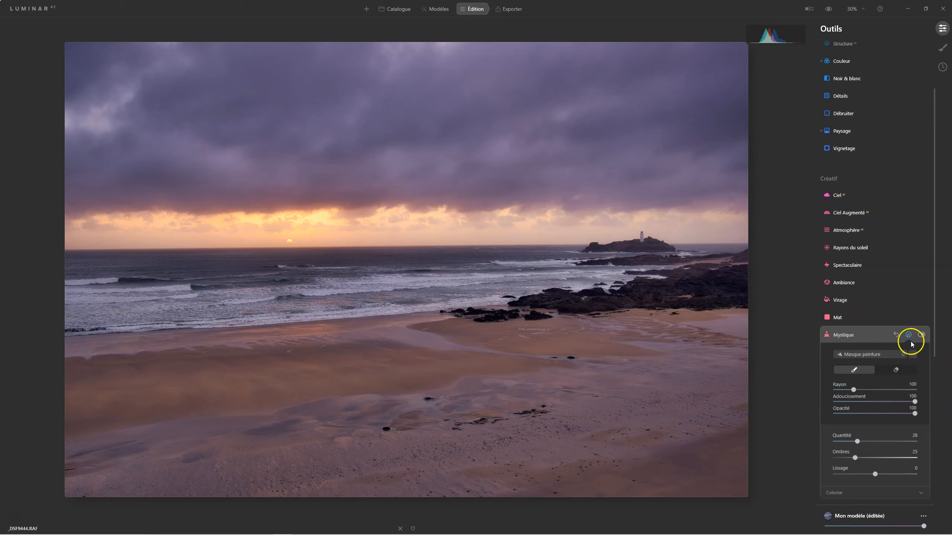
left_click(912, 355)
left_click(913, 418)
left_click(843, 333)
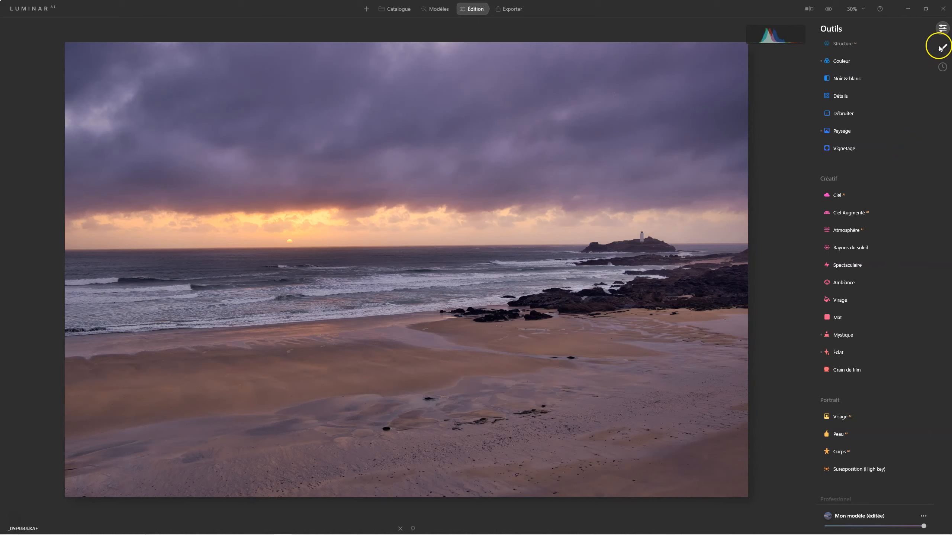
left_click(941, 47)
left_click(920, 29)
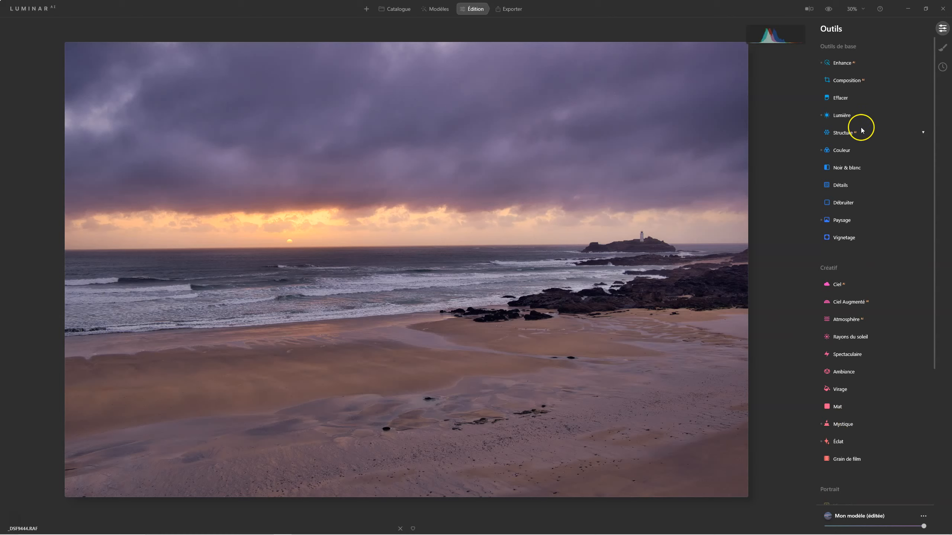
Step: In the Couleur settings, lower the photo's Saturation to -33
left_click(837, 157)
left_click(864, 175)
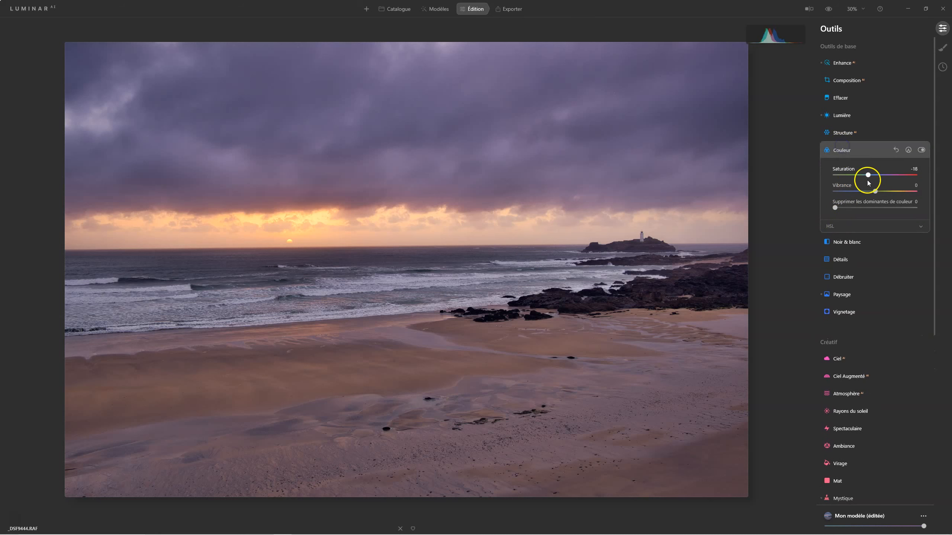
left_click_drag(863, 176, 863, 176)
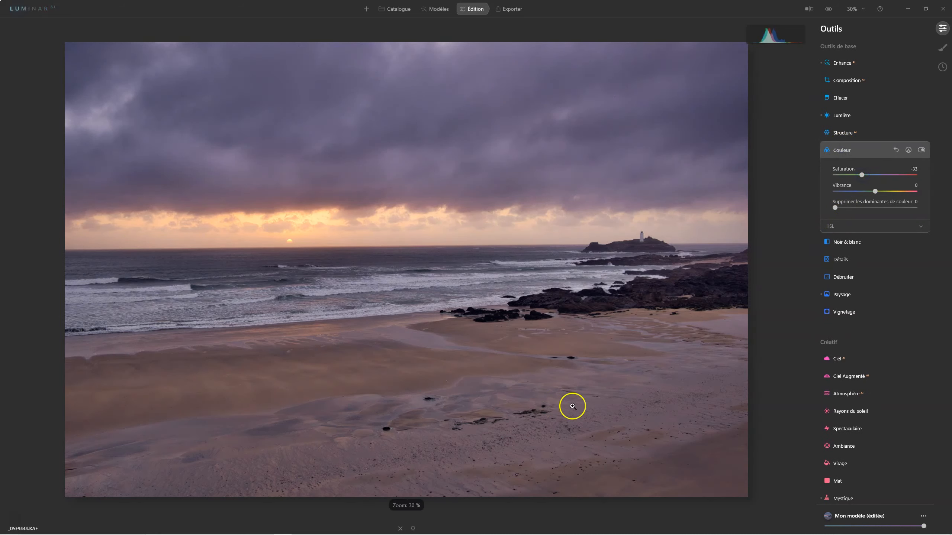
left_click(843, 150)
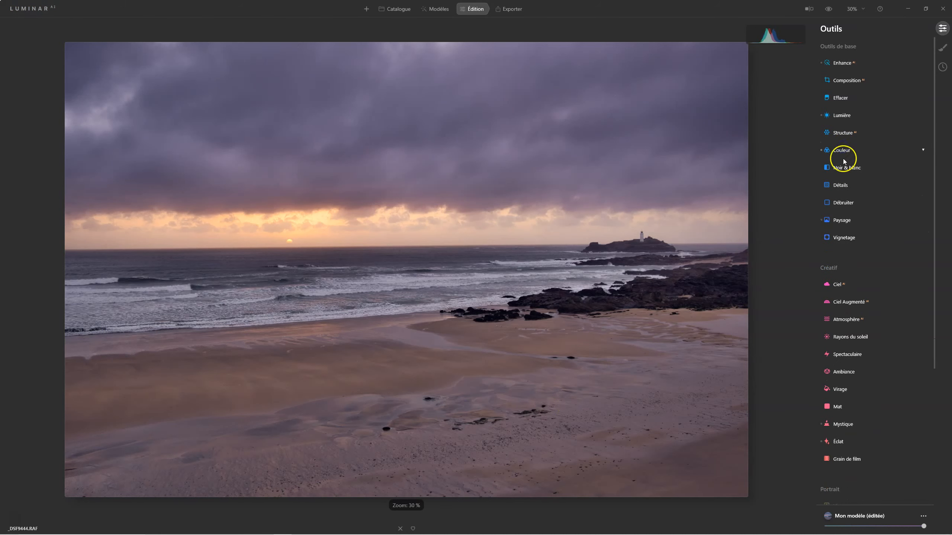
Step: Strengthen the photo's texture with Structure at a Quantité of 29
left_click(841, 133)
left_click_drag(875, 158, 887, 156)
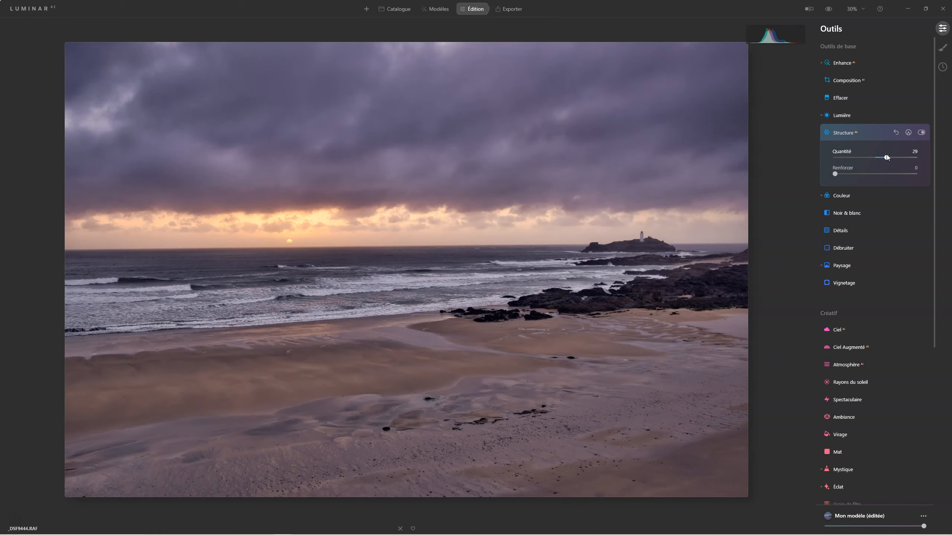
left_click(841, 133)
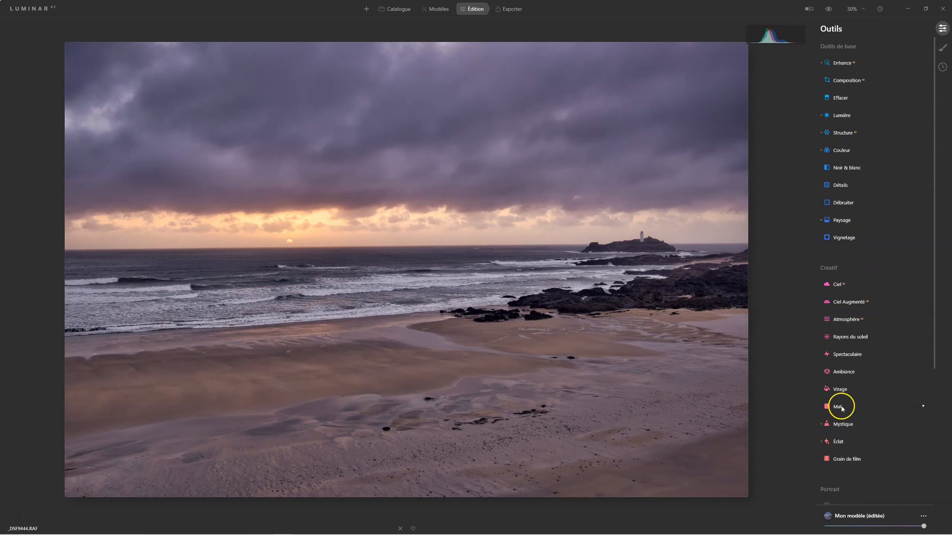
Step: Apply the Spectaculaire effect to the photo with a Quantité of 23
left_click(839, 355)
left_click_drag(835, 378, 855, 380)
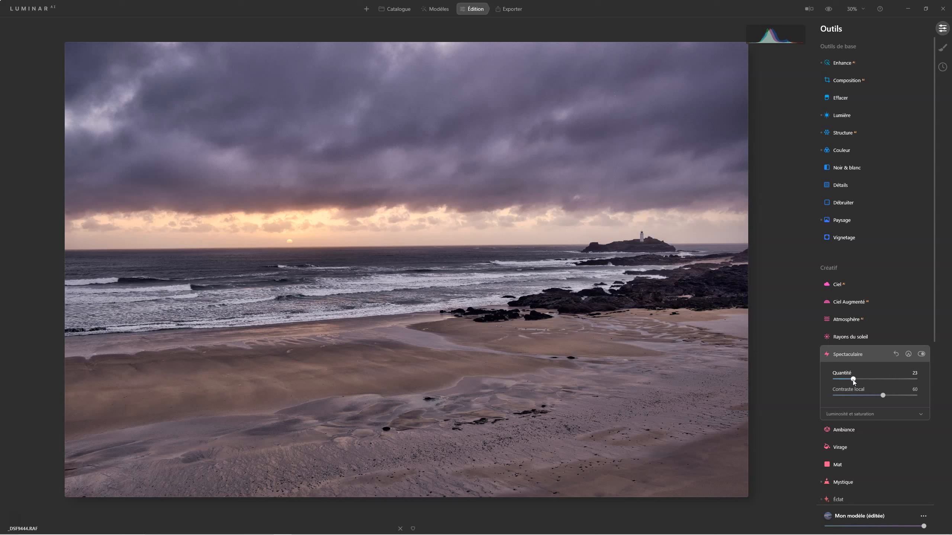
left_click(845, 394)
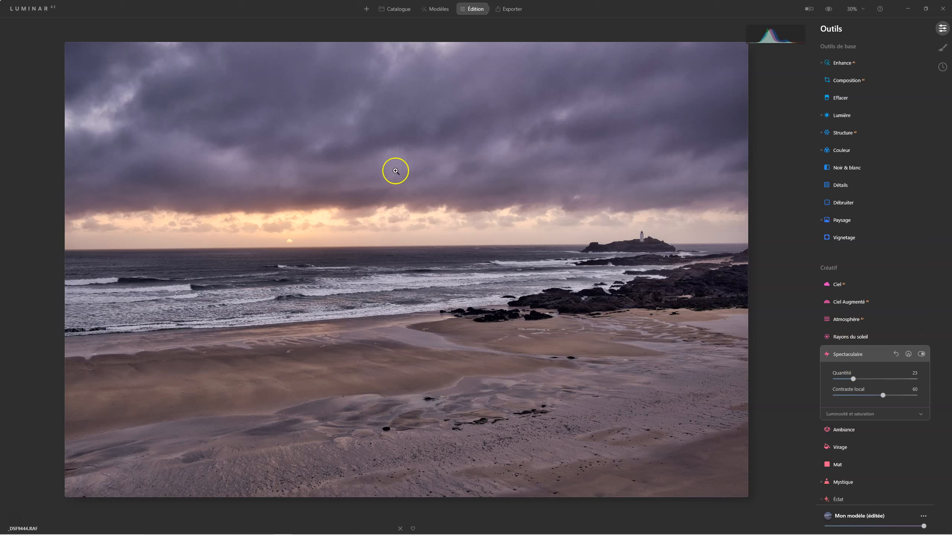
Step: Add a light Brouillard haze to the photo with the Atmosphère effect, keeping its Quantité low
left_click(846, 318)
left_click_drag(835, 356, 854, 356)
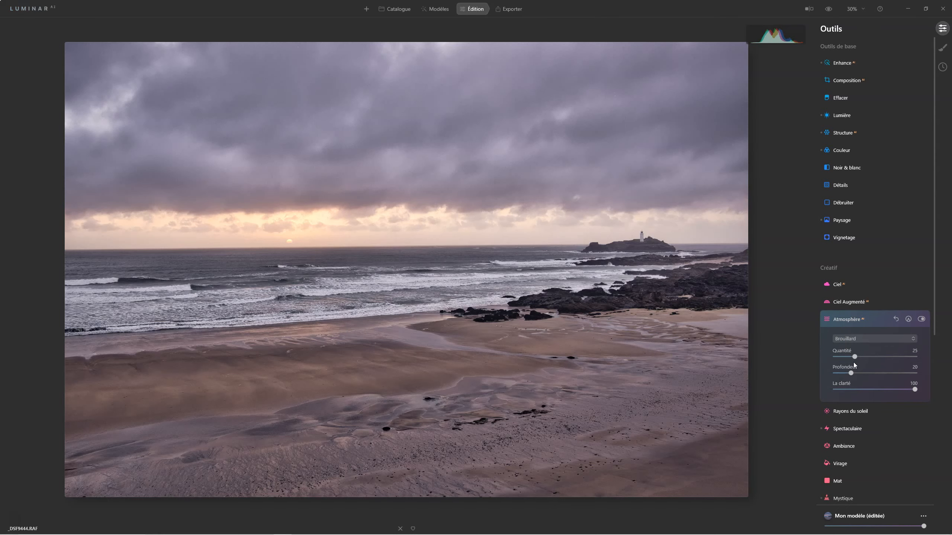
left_click_drag(854, 356, 844, 357)
left_click(850, 318)
left_click(858, 354)
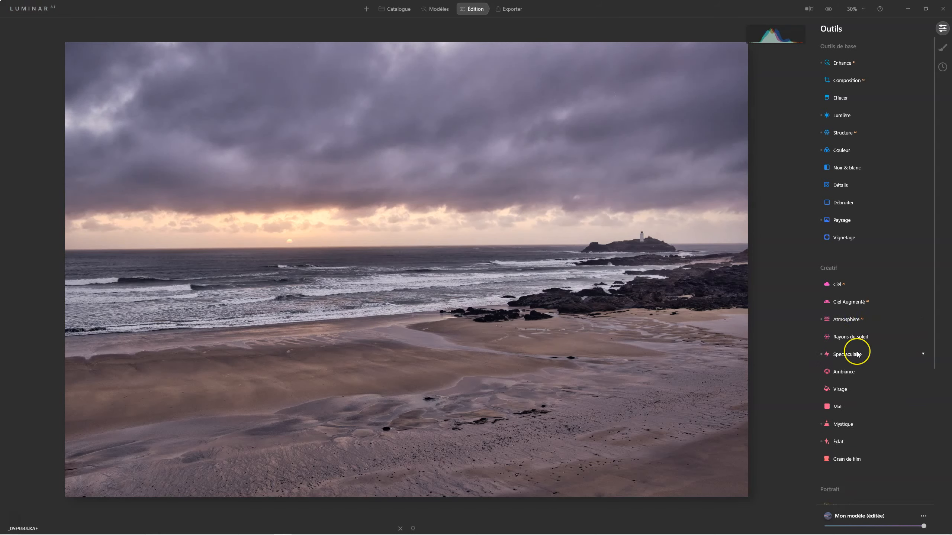
Step: Try different overall strengths for the edited template and reduce it to a little over half
scroll(856, 412, "down", 5)
left_click_drag(923, 527, 898, 528)
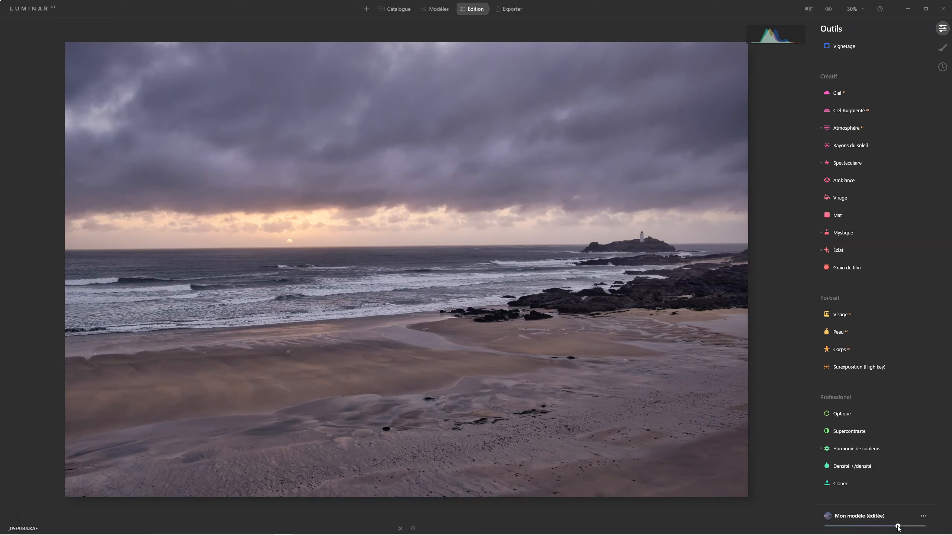
left_click_drag(898, 528, 923, 528)
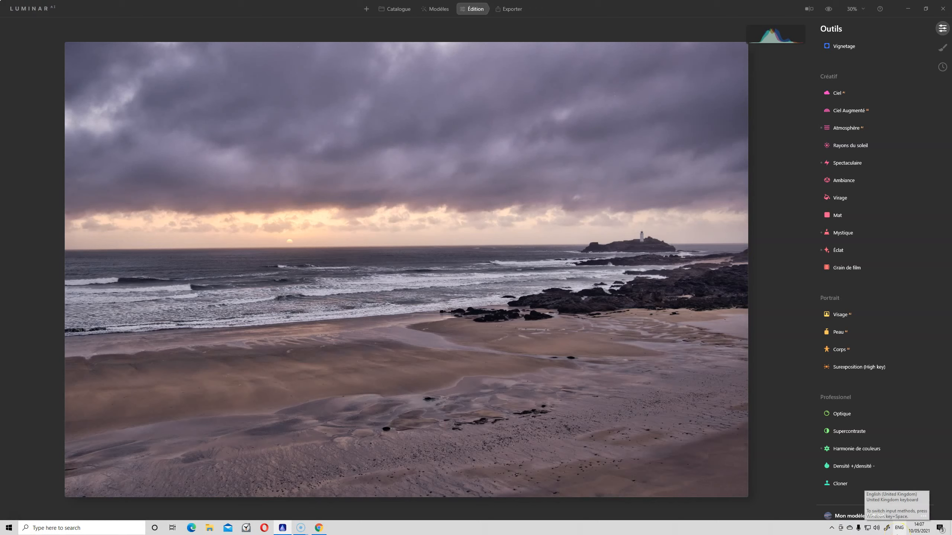
left_click_drag(923, 526, 884, 525)
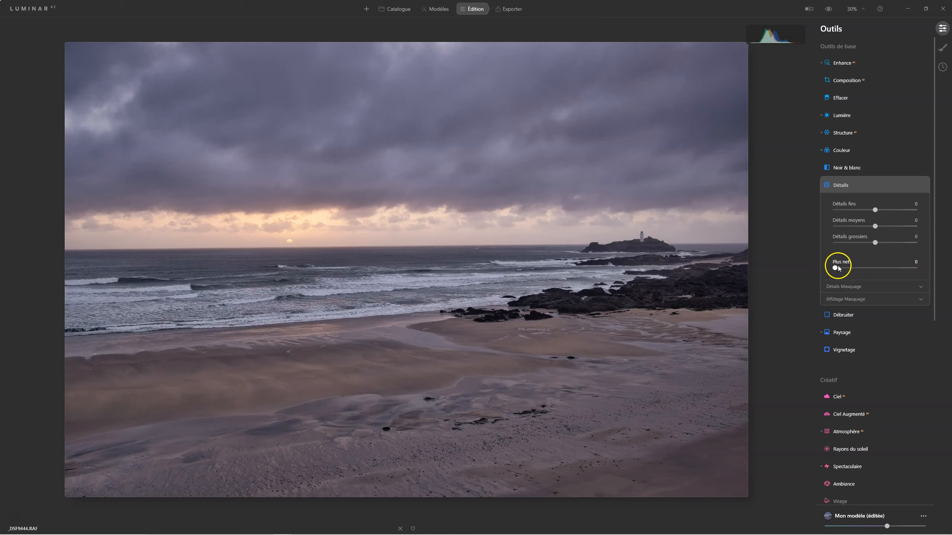
Step: Sharpen the photo in Détails with Plus net at 17 and expand the detail and sharpening masking options
left_click(836, 269)
mouse_move(843, 269)
left_mouse_down()
mouse_move(863, 271)
mouse_move(829, 264)
left_mouse_up()
mouse_move(835, 267)
left_mouse_down()
mouse_move(932, 269)
mouse_move(848, 269)
left_mouse_up()
left_click(845, 288)
left_click(837, 339)
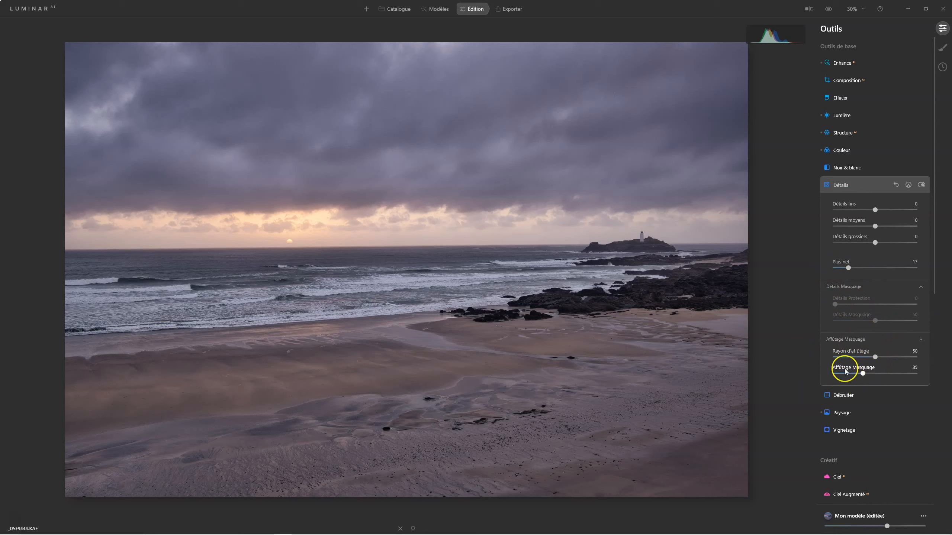
left_click(847, 189)
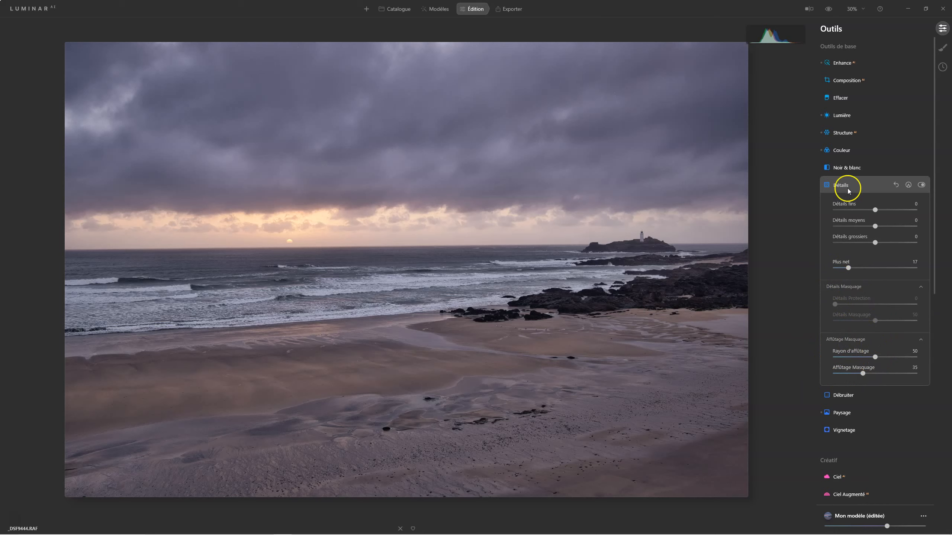
Step: Compare the edited photo with the original using the before/after preview
left_click(828, 9)
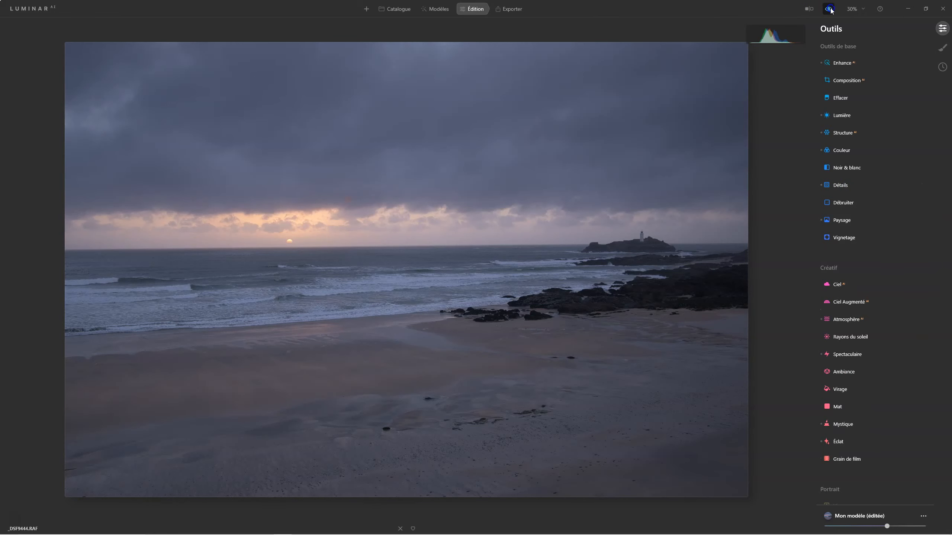
left_click(829, 9)
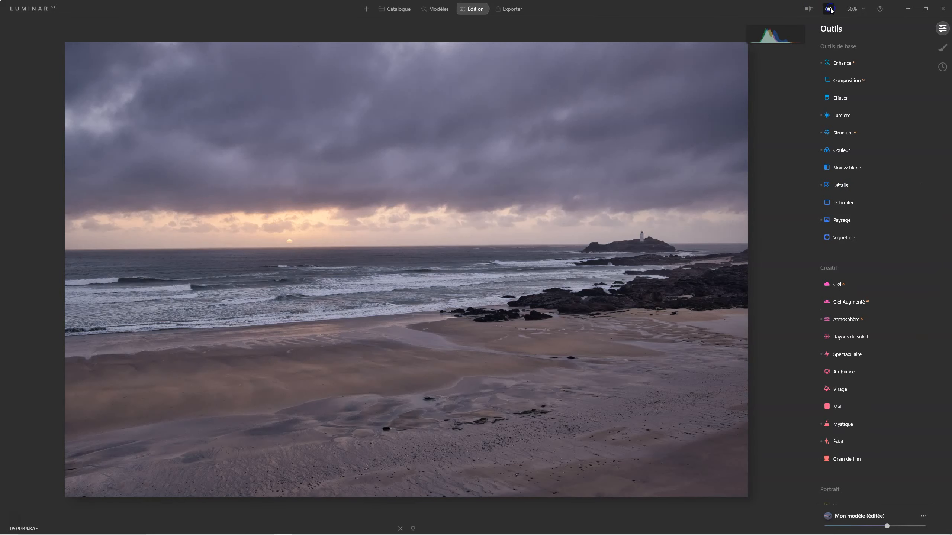
left_click(828, 9)
Step: Add a dark Vignetage to the photo with Quantité -62, Taille 5 and Progressivité 91
left_click(831, 238)
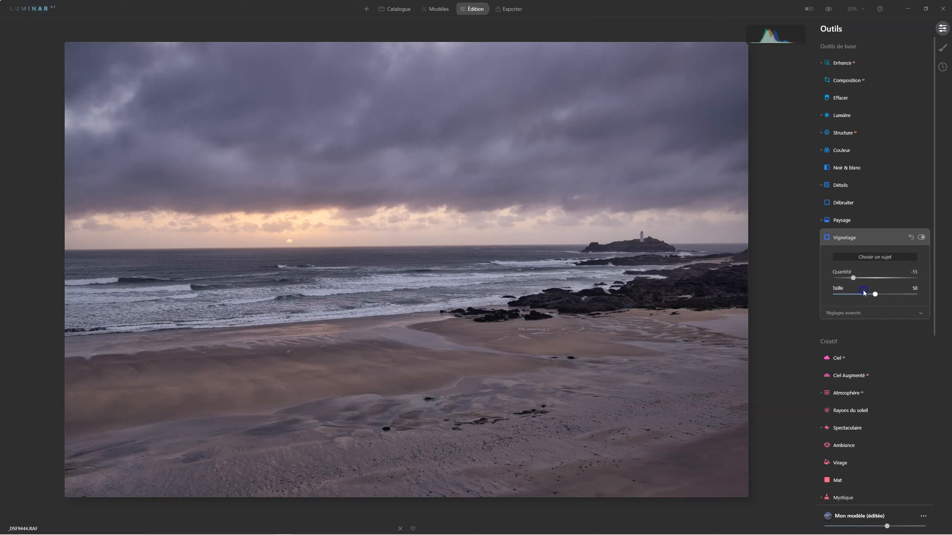
left_click_drag(874, 294, 839, 295)
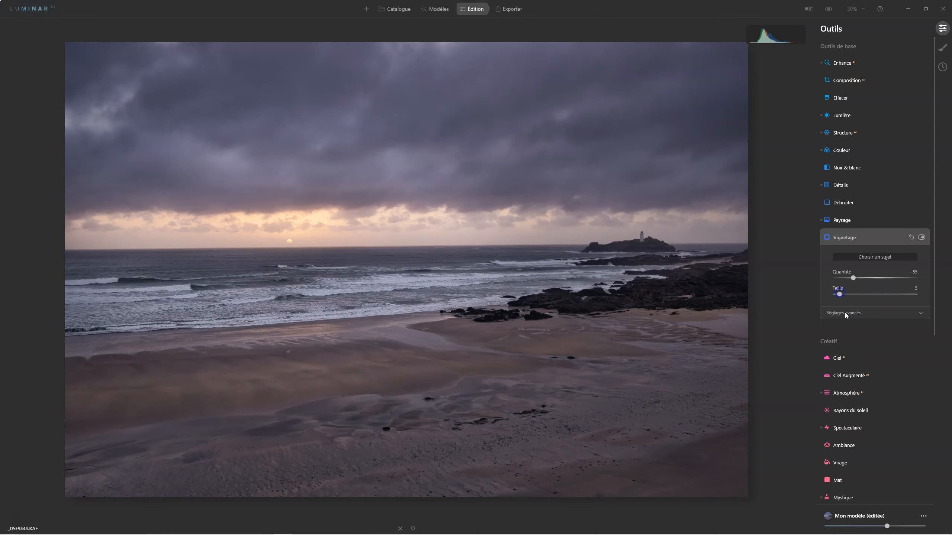
left_click(844, 314)
left_click_drag(875, 360, 911, 360)
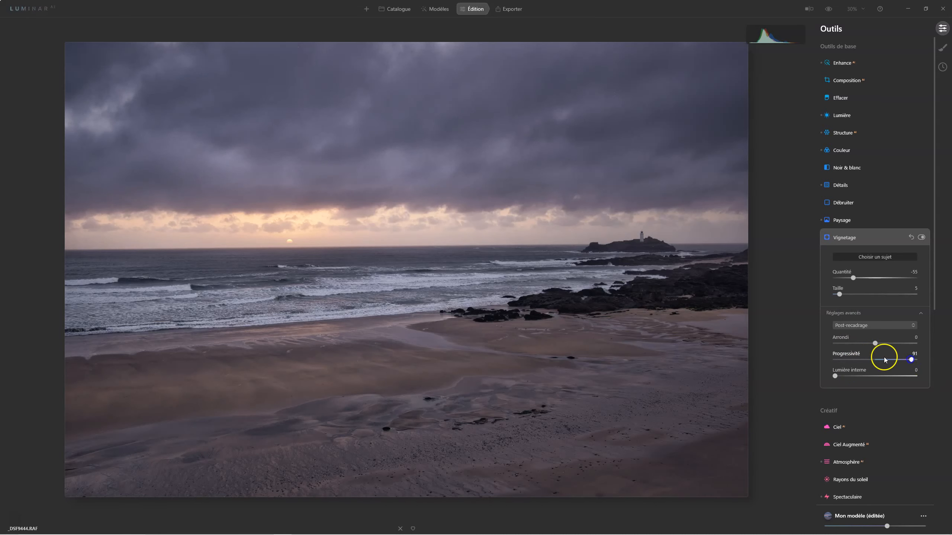
left_click_drag(851, 277, 864, 279)
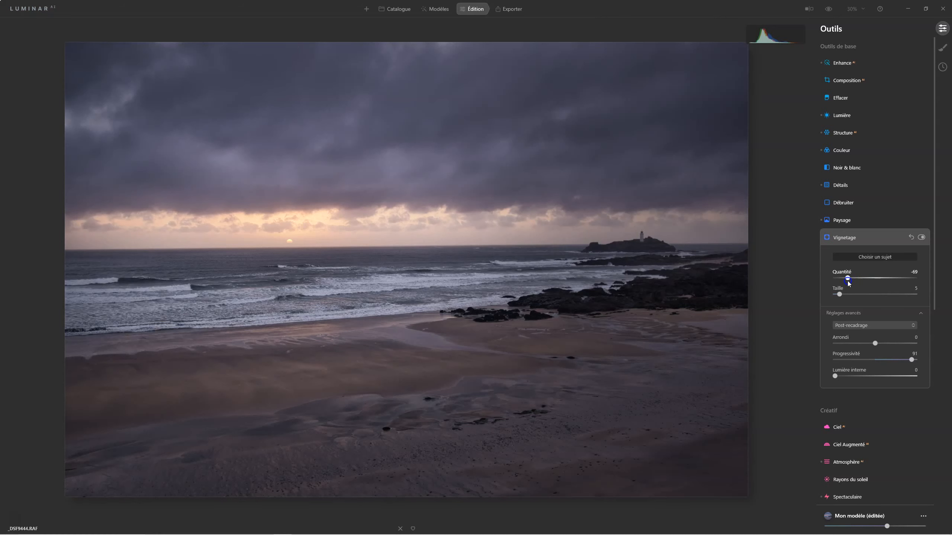
left_click_drag(849, 282, 849, 280)
left_click(851, 329)
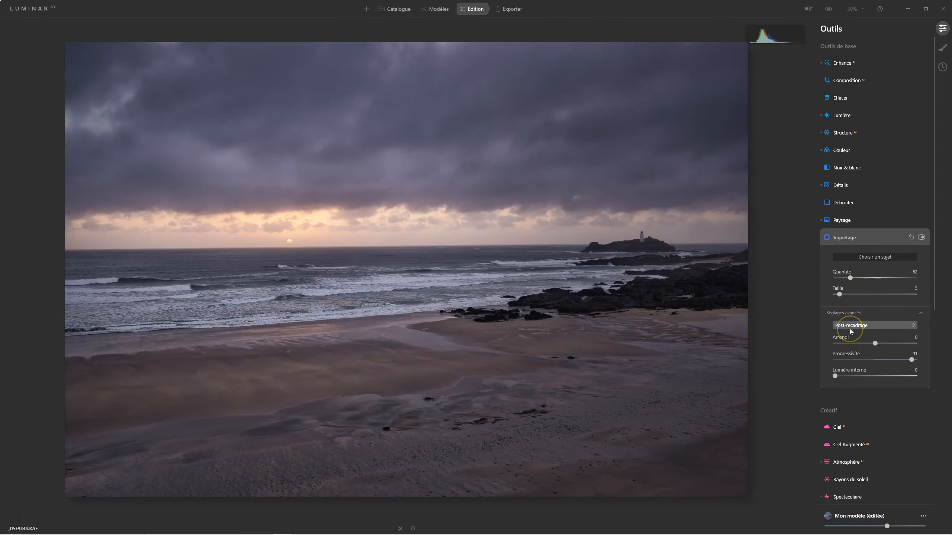
left_click(850, 332)
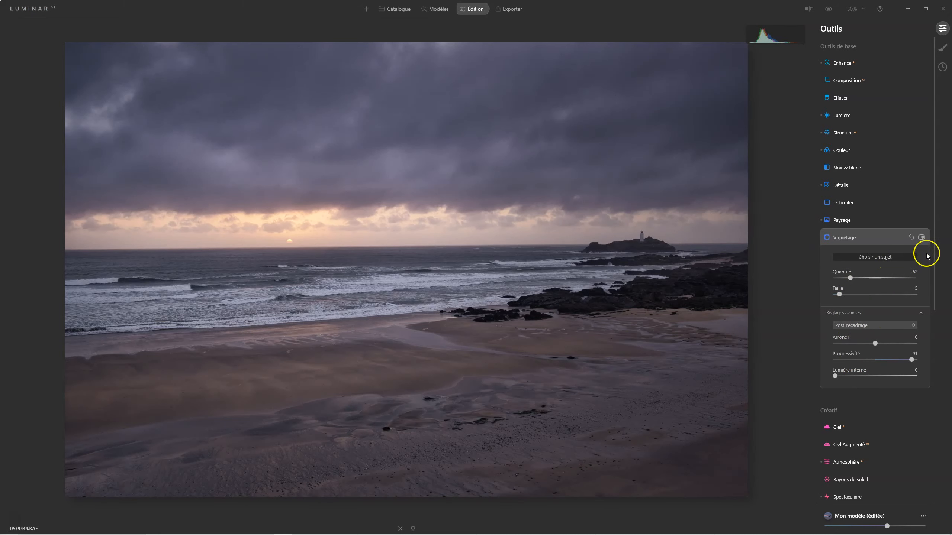
Step: Switch the Vignetage off and on again to compare its effect, and close its settings
left_click(921, 237)
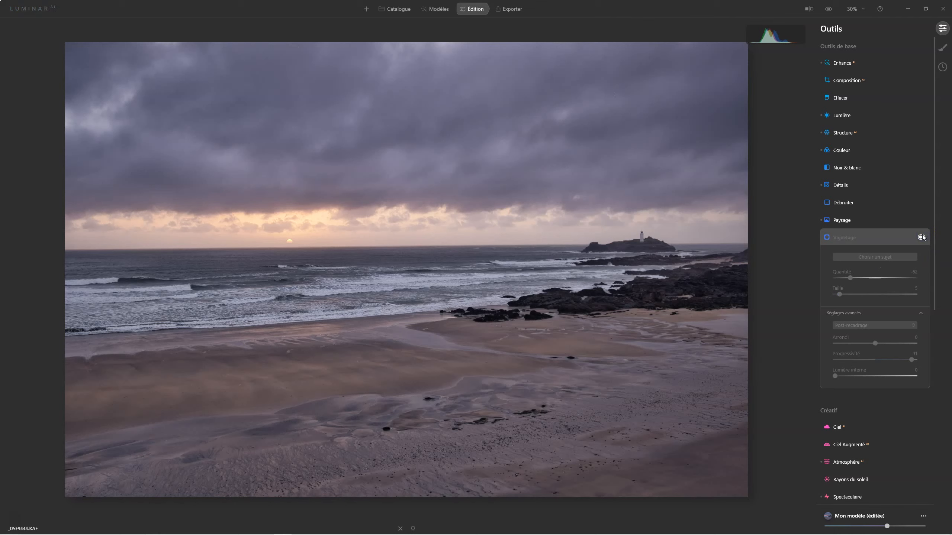
left_click(922, 237)
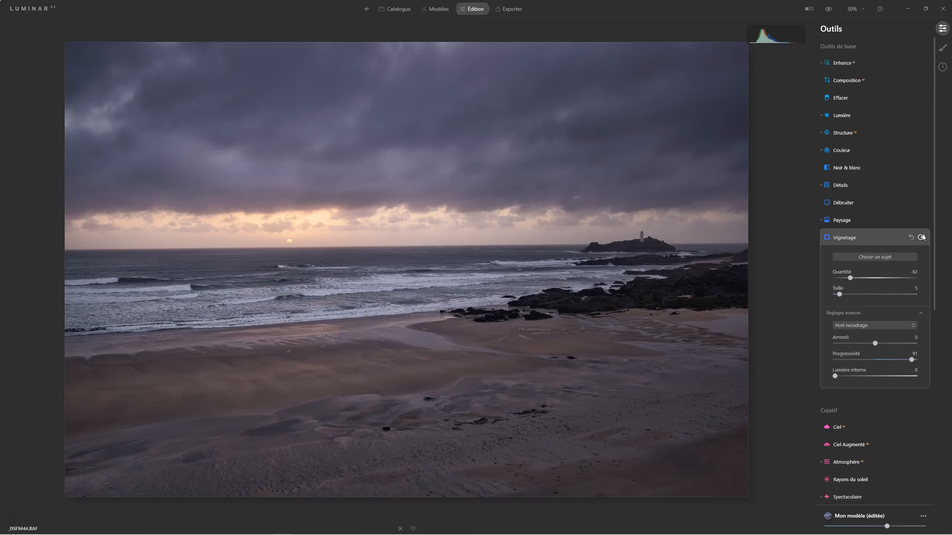
left_click(918, 239)
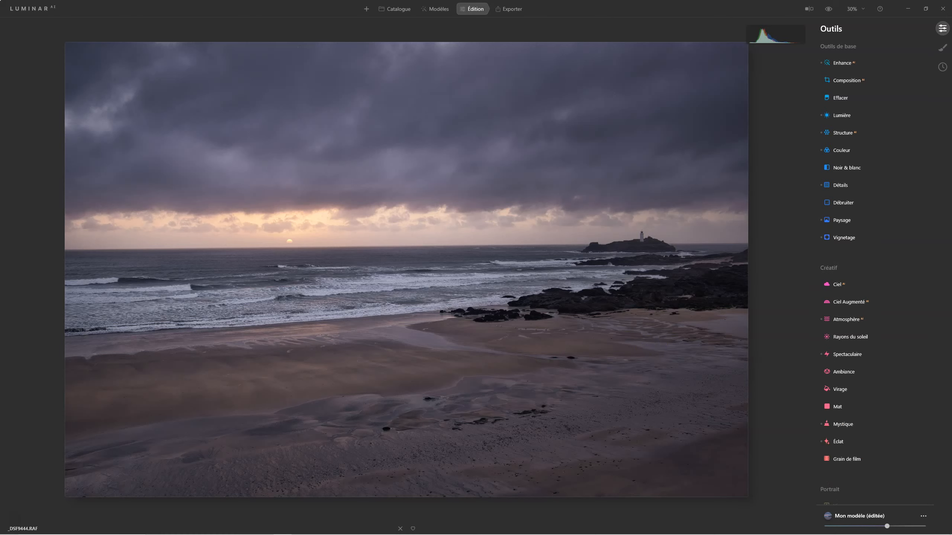